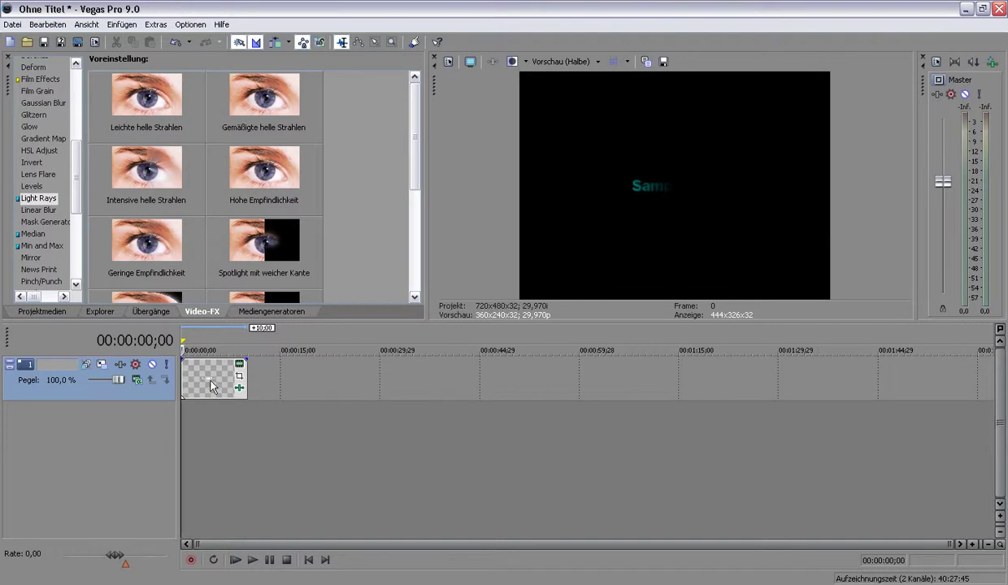
pyautogui.moveTo(414, 164); pyautogui.dragTo(427, 193)
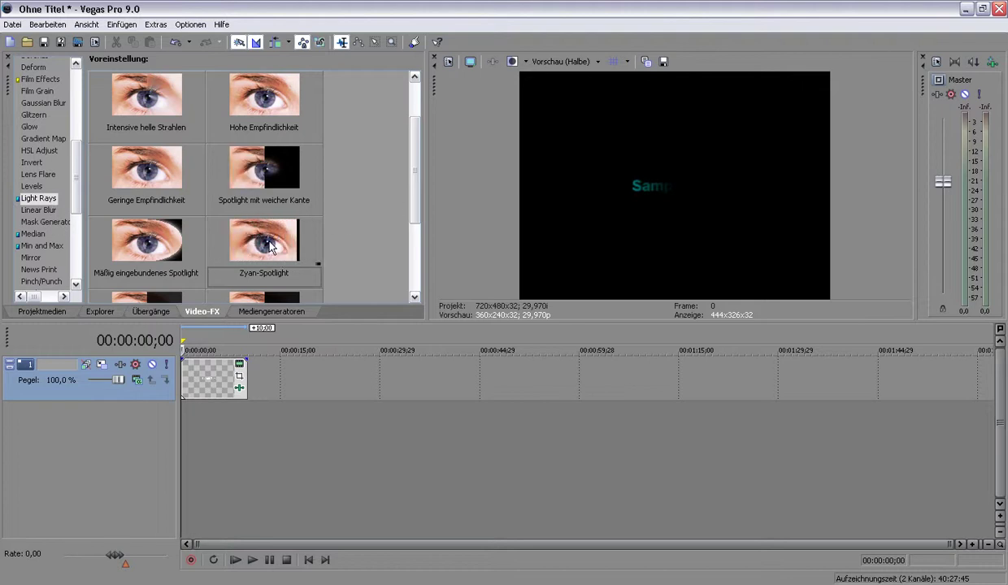
pyautogui.click(199, 372)
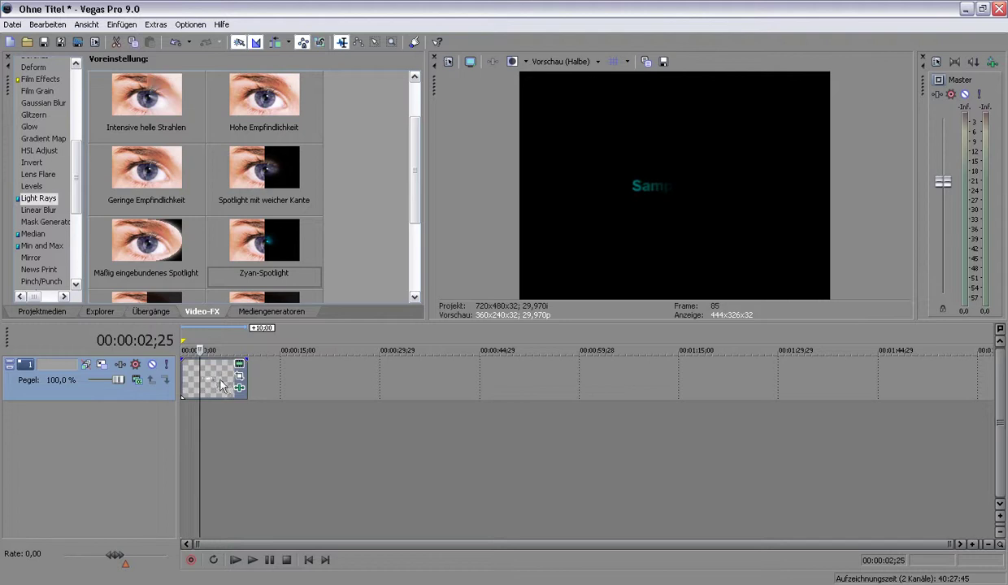
pyautogui.click(238, 378)
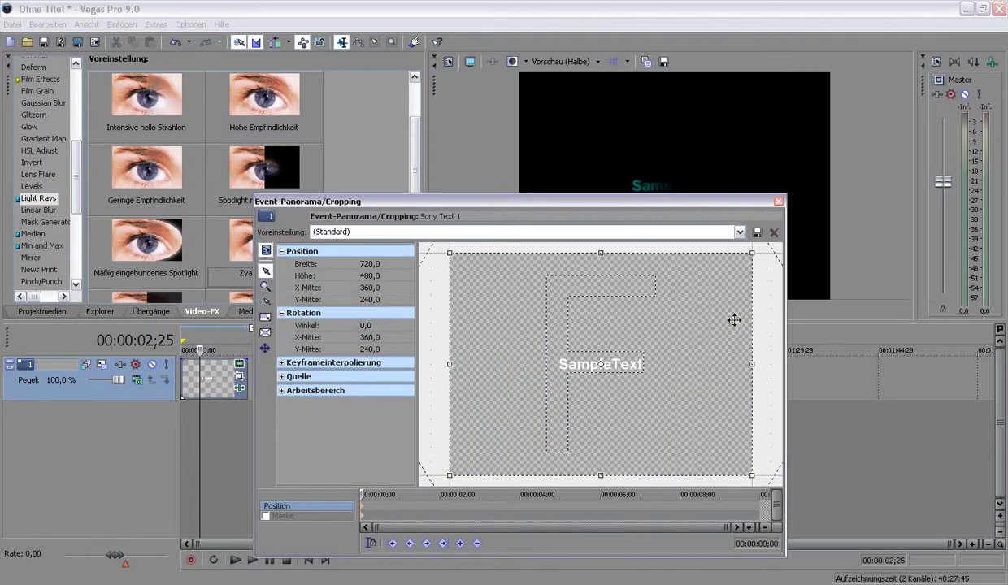
pyautogui.click(778, 200)
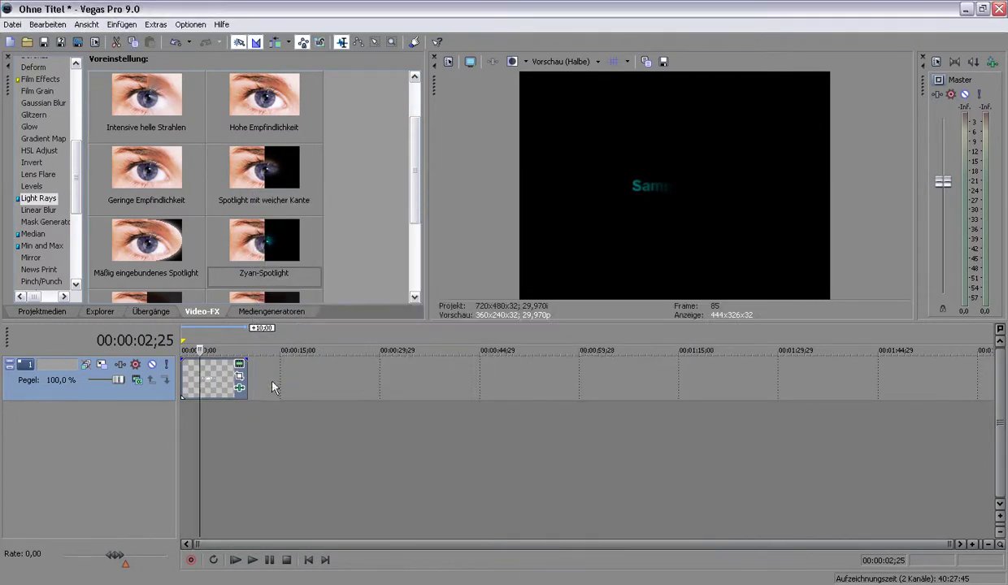
# Open the text clip's event effects and remove the existing Light Rays effect
pyautogui.click(240, 389)
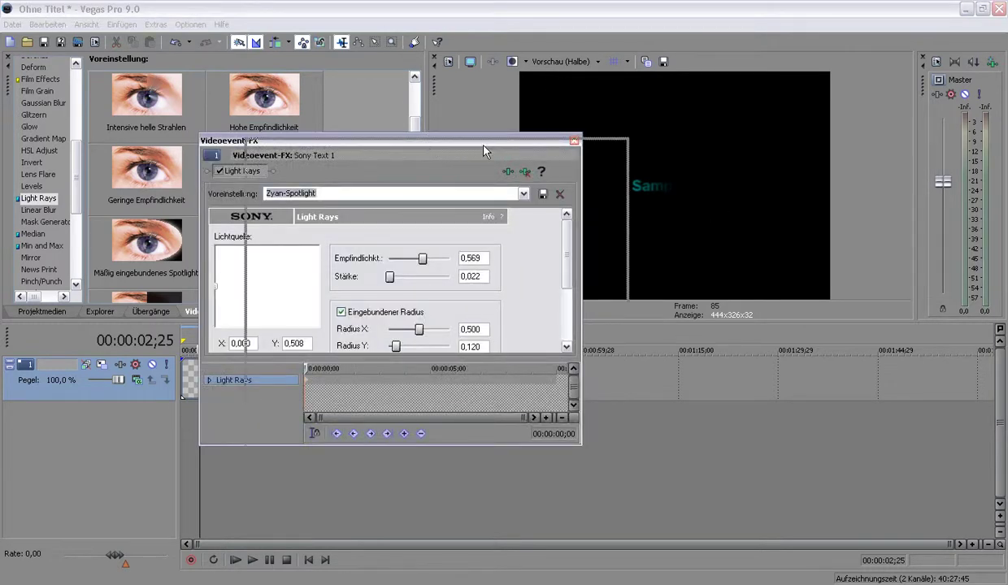
pyautogui.moveTo(429, 145); pyautogui.dragTo(568, 237)
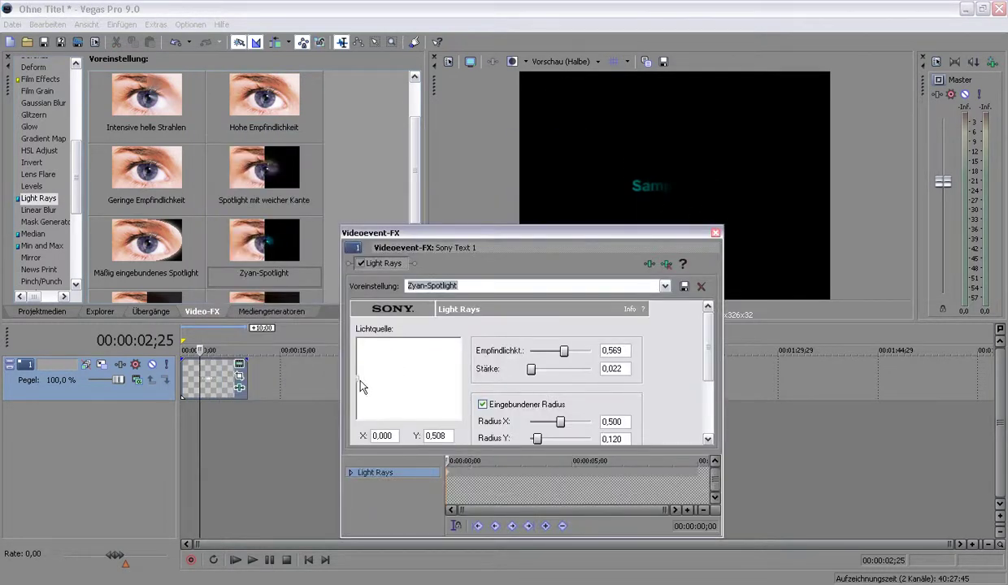
pyautogui.moveTo(372, 379); pyautogui.dragTo(380, 379)
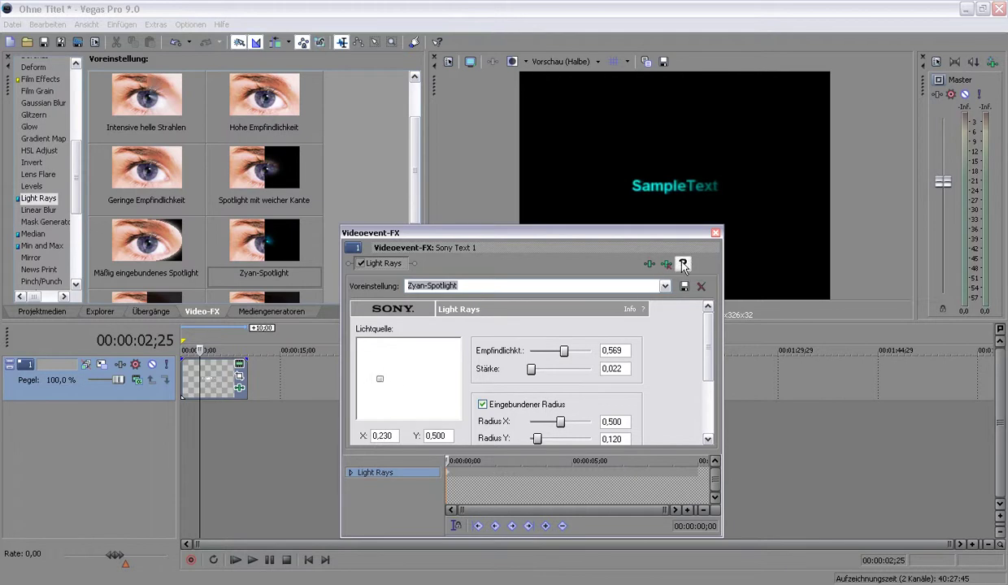
pyautogui.click(666, 265)
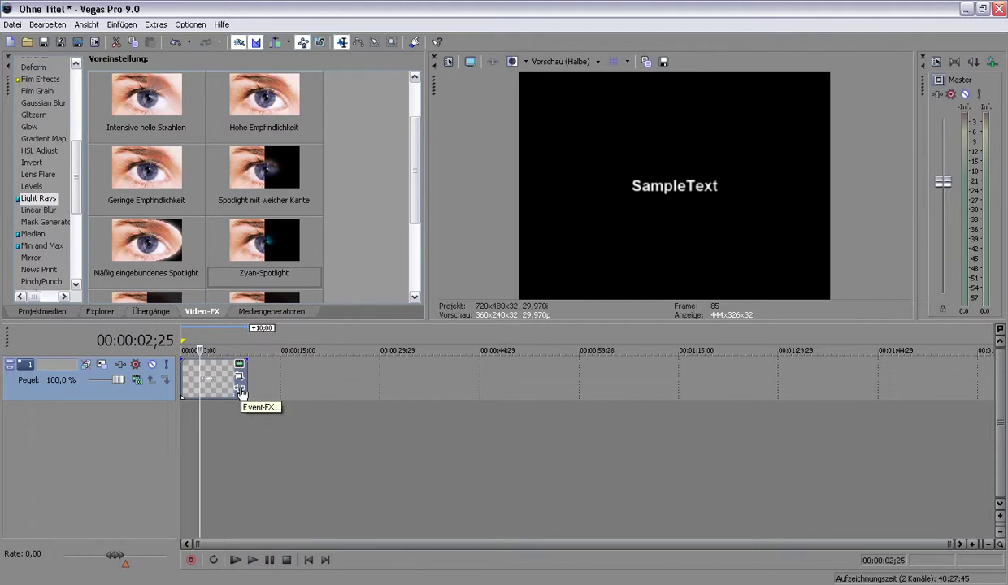
# Apply the Light Rays Zyan-Spotlight preset to the text clip with strength 0,000 and the light source at about X 0,421, Y 0,508
pyautogui.moveTo(262, 242); pyautogui.dragTo(223, 392)
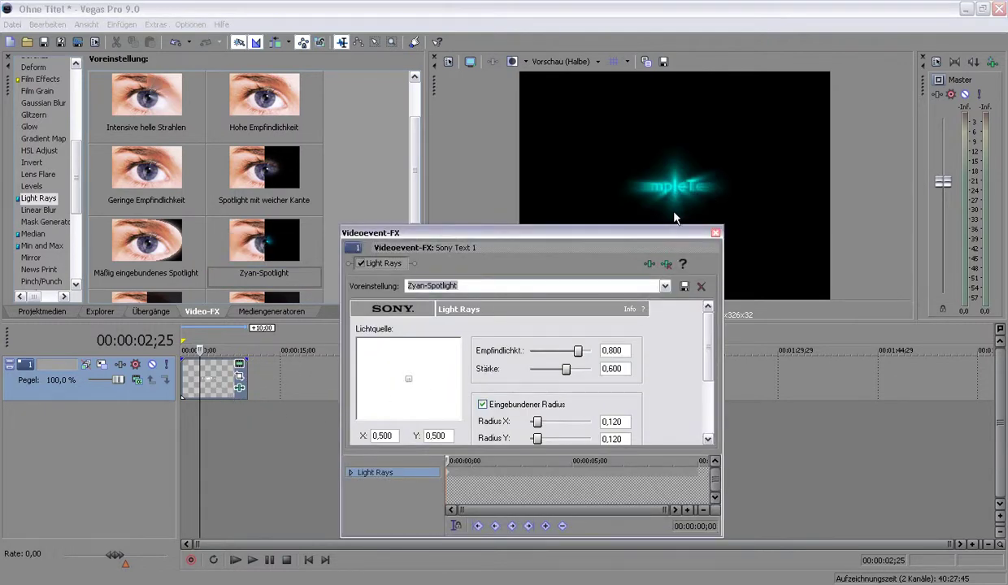
pyautogui.moveTo(568, 370); pyautogui.dragTo(529, 375)
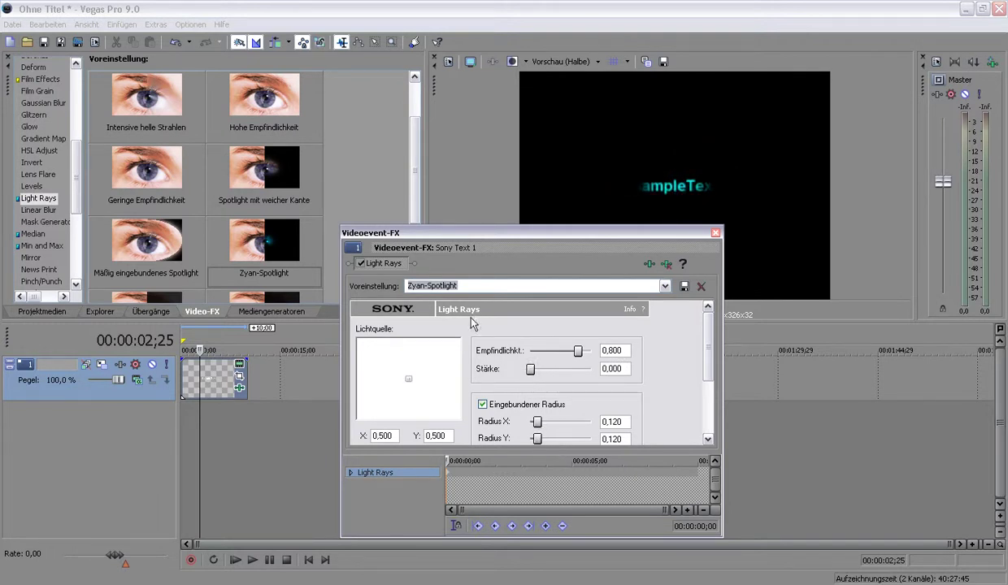
pyautogui.moveTo(408, 380); pyautogui.dragTo(400, 380)
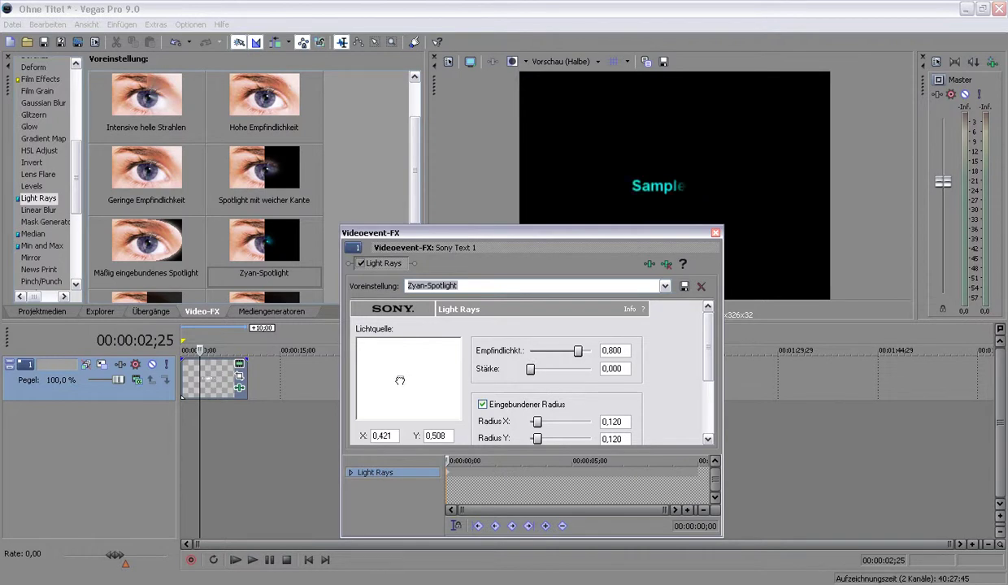
# Add a Light Rays keyframe at 00:00:09;25 with the light source at about X 0,743, Y 0,508, and close the effect settings
pyautogui.click(695, 474)
pyautogui.moveTo(401, 381); pyautogui.dragTo(432, 381)
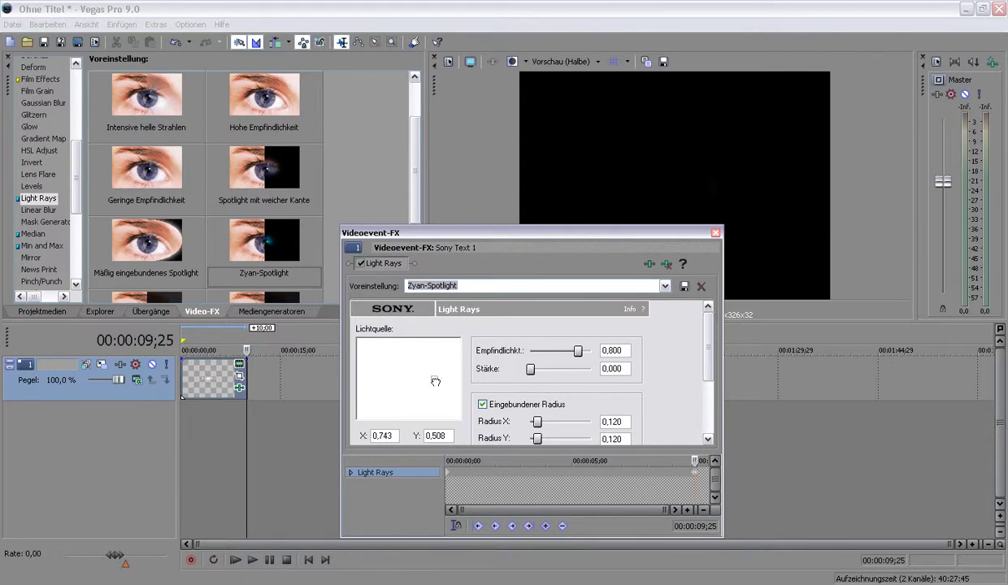
pyautogui.click(715, 233)
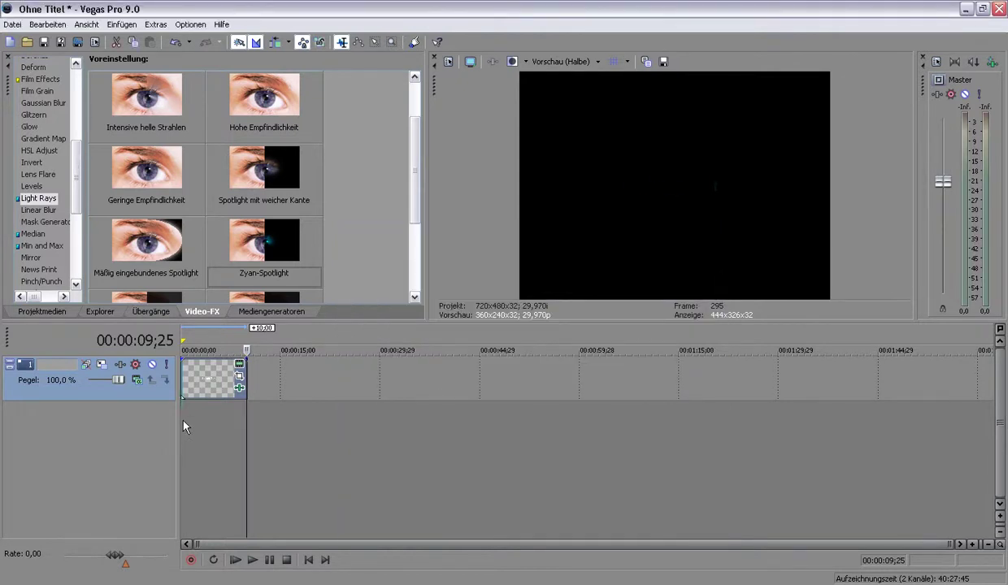
# Play the project from the start to preview the spotlight sweeping across the text
pyautogui.hotkey('ctrl', 'Home')
pyautogui.press('space')
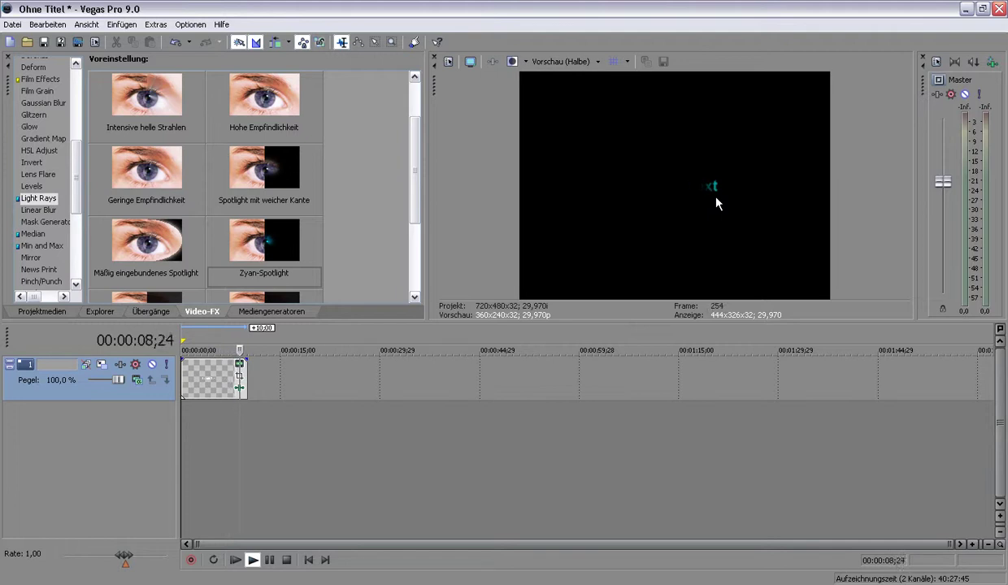
pyautogui.press('Return')
pyautogui.click(239, 366)
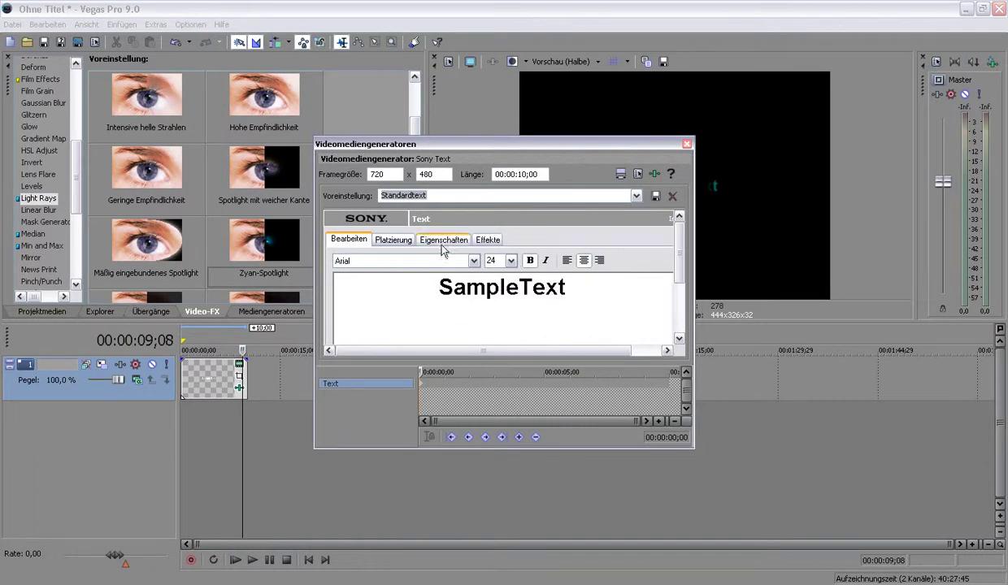
pyautogui.click(686, 145)
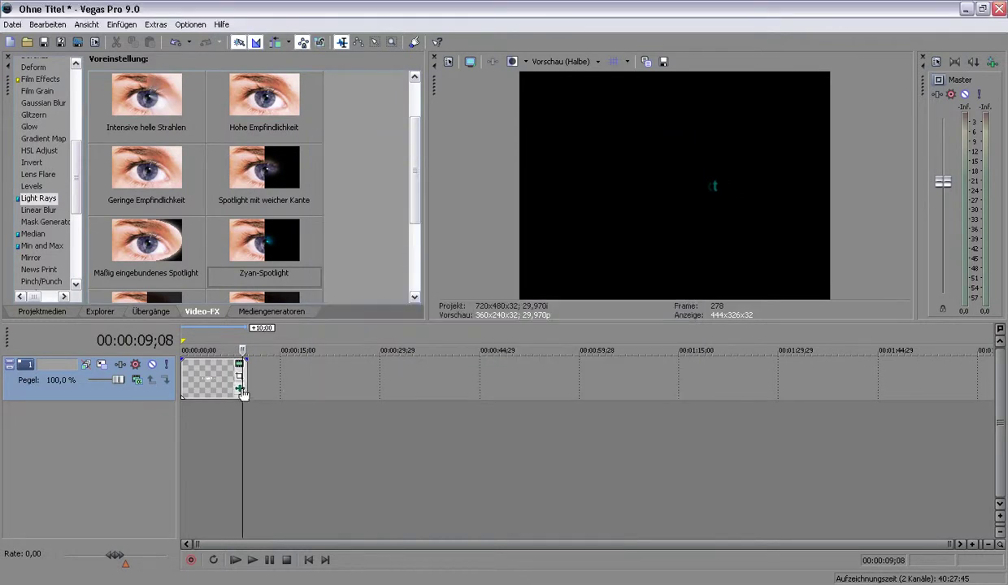
# Add a Light Rays keyframe at 00:00:01;11 with the light source below the text at about X 0,592, Y 0,642
pyautogui.click(239, 388)
pyautogui.click(480, 468)
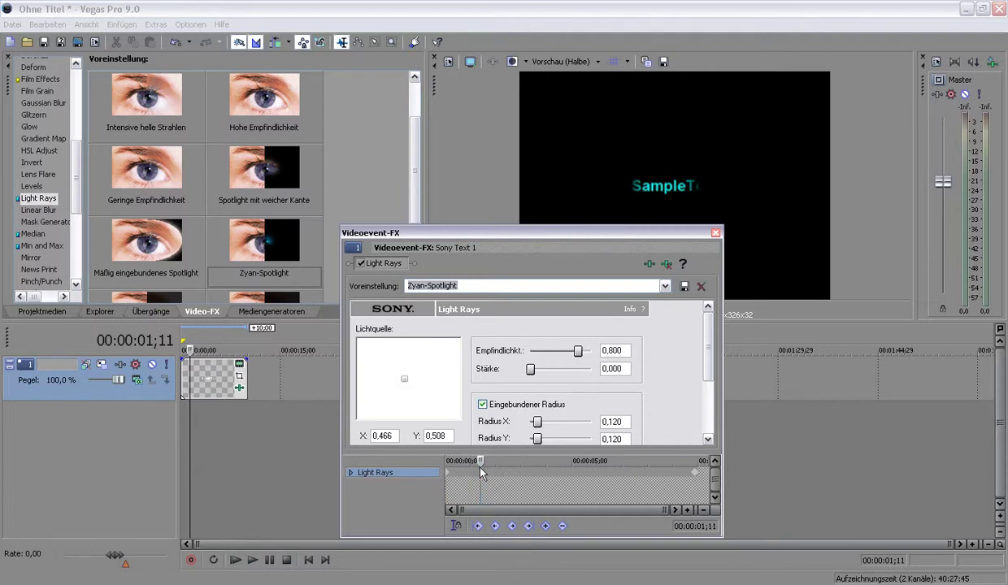
pyautogui.moveTo(404, 378); pyautogui.dragTo(417, 389)
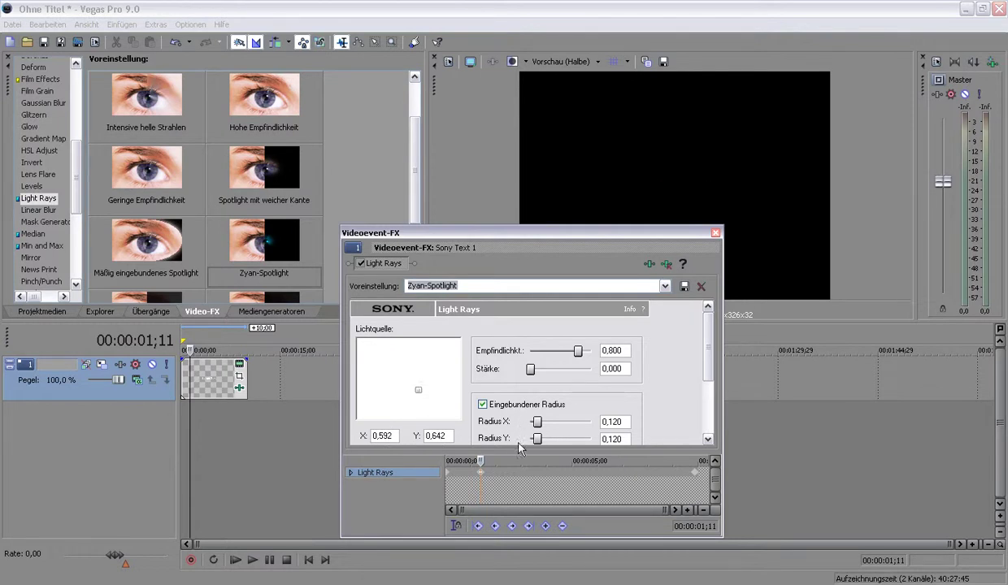
# Play the text clip from its beginning to check the spotlight's path through the keyframe at 00:00:01;11
pyautogui.click(182, 380)
pyautogui.press('space')
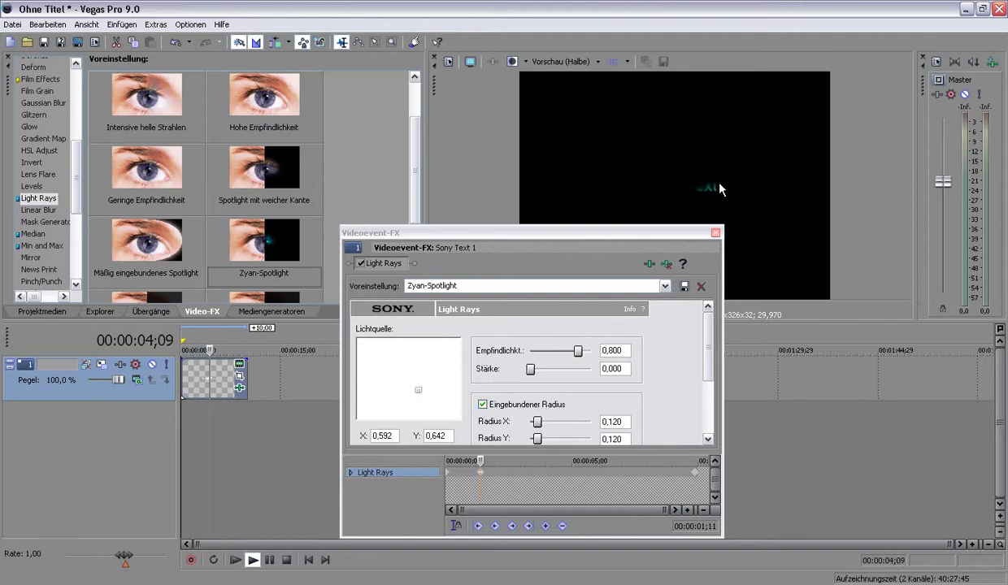
pyautogui.press('Return')
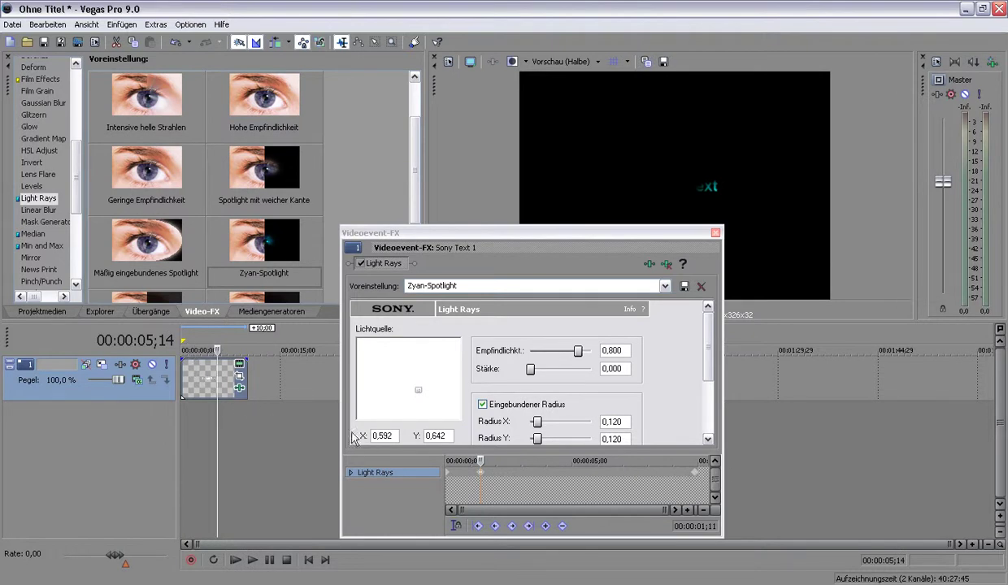
# Copy the light source position of the 00:00:01;11 keyframe to a keyframe at 00:00:03;25
pyautogui.click(542, 475)
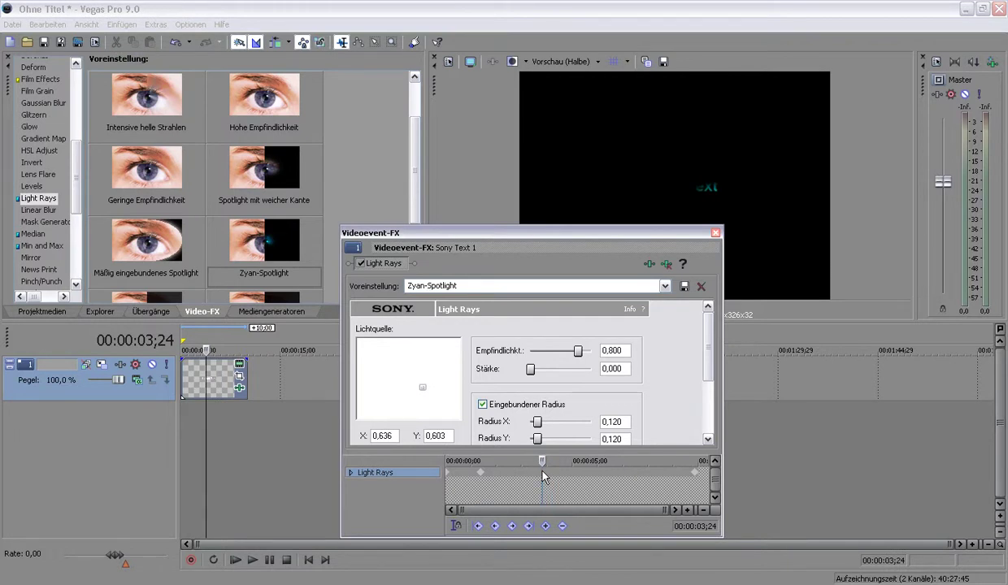
pyautogui.click(481, 474)
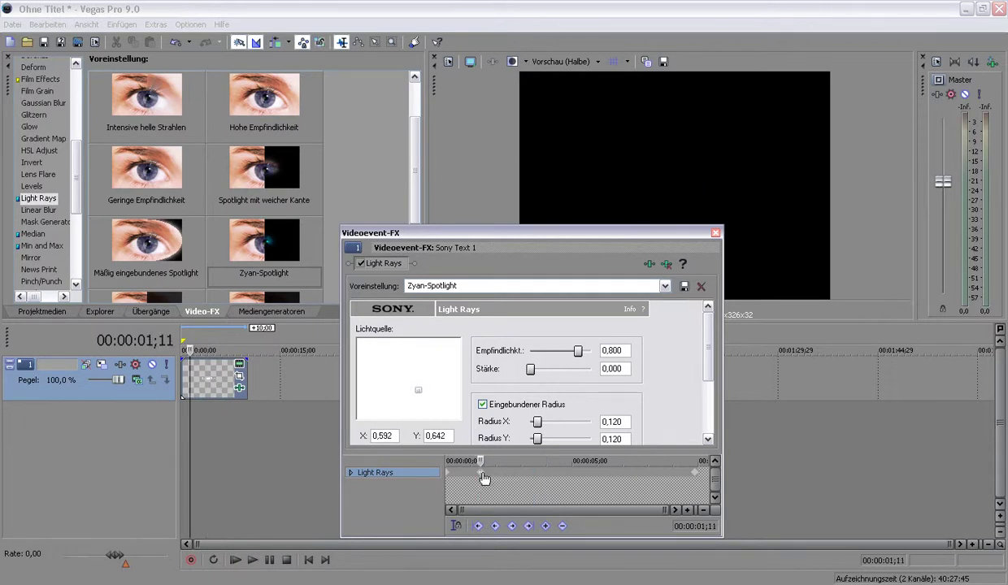
pyautogui.click(557, 475)
pyautogui.click(542, 474)
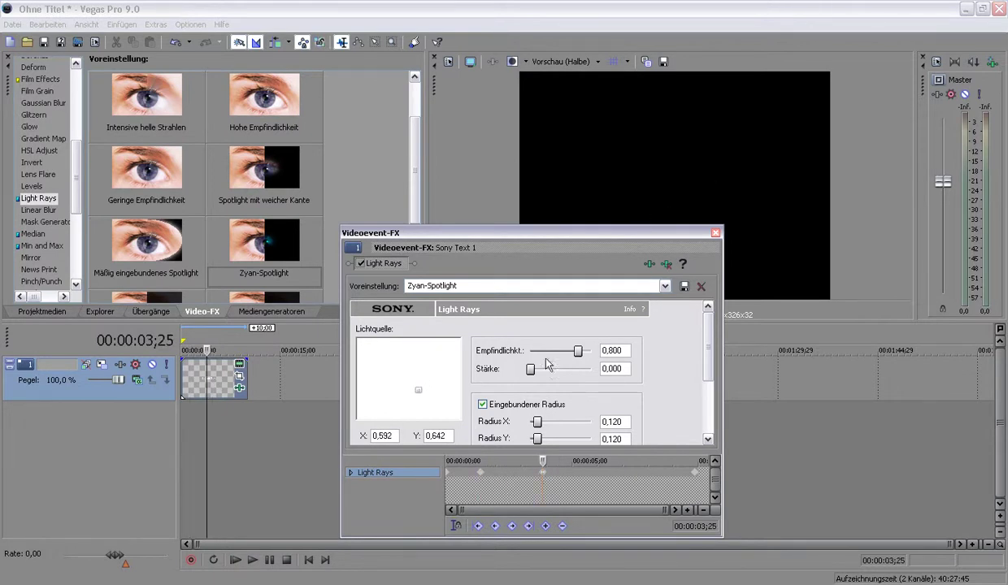
# Play the opening of the text clip to check the held spotlight position
pyautogui.click(180, 392)
pyautogui.press('space')
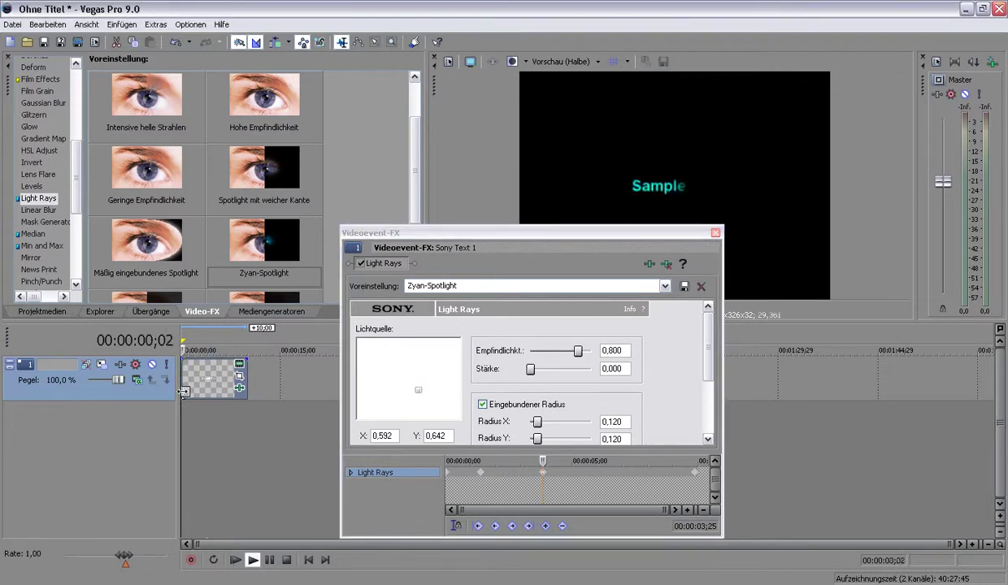
pyautogui.press('space')
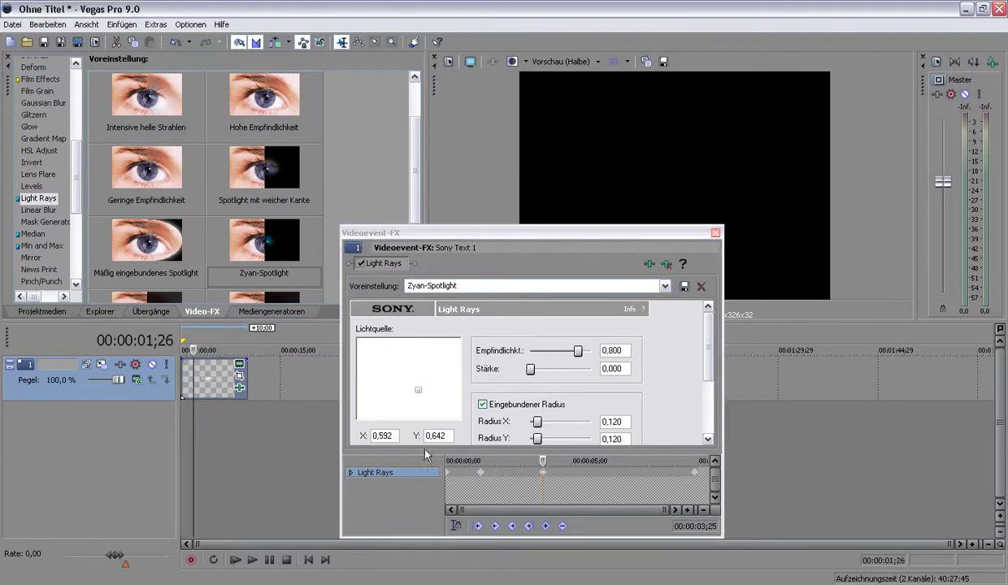
# Move the 00:00:01;11 keyframe's light source to about X 0,526, Y 0,500 and repeat that position in a keyframe at 00:00:03;01
pyautogui.click(481, 459)
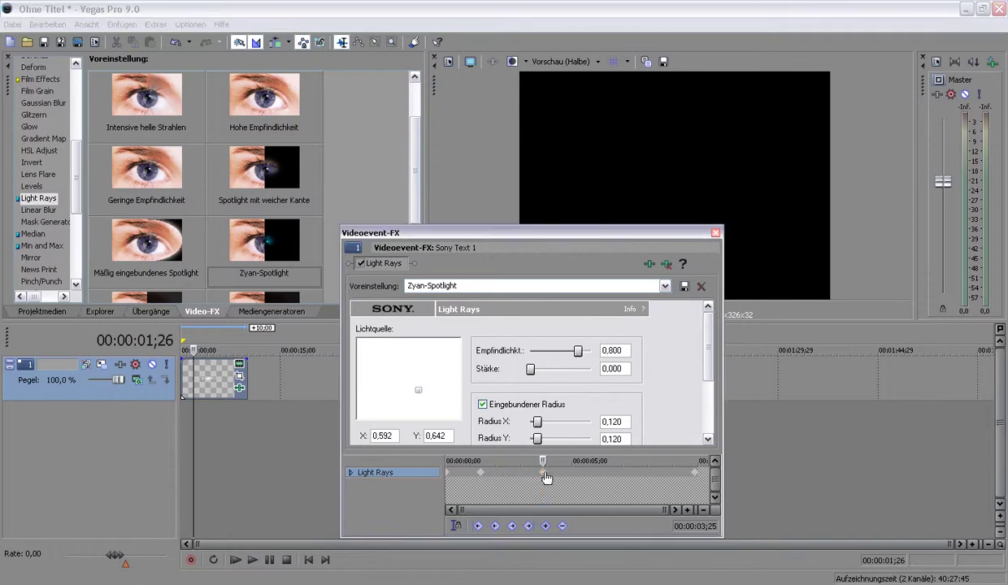
pyautogui.moveTo(415, 389); pyautogui.dragTo(409, 378)
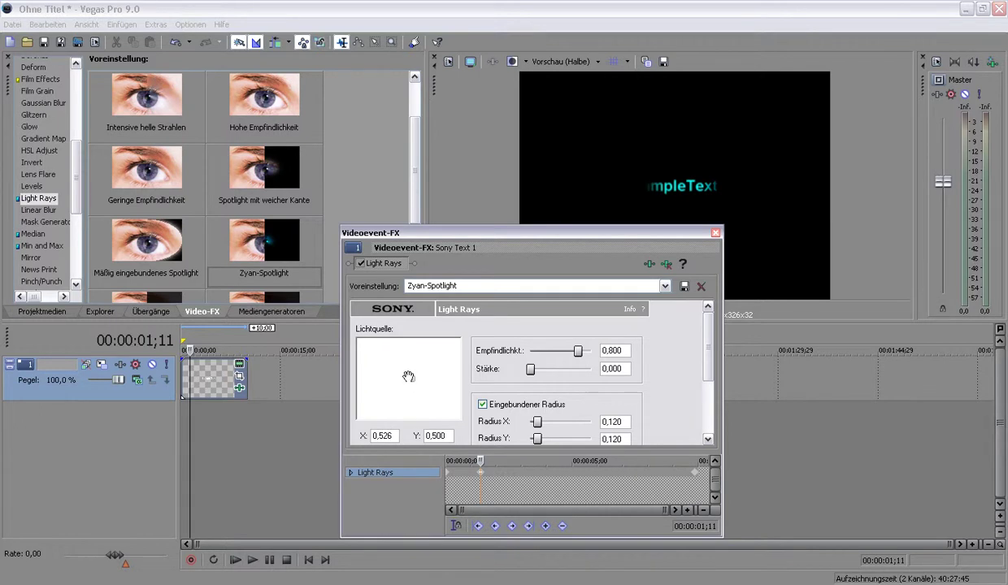
pyautogui.click(522, 460)
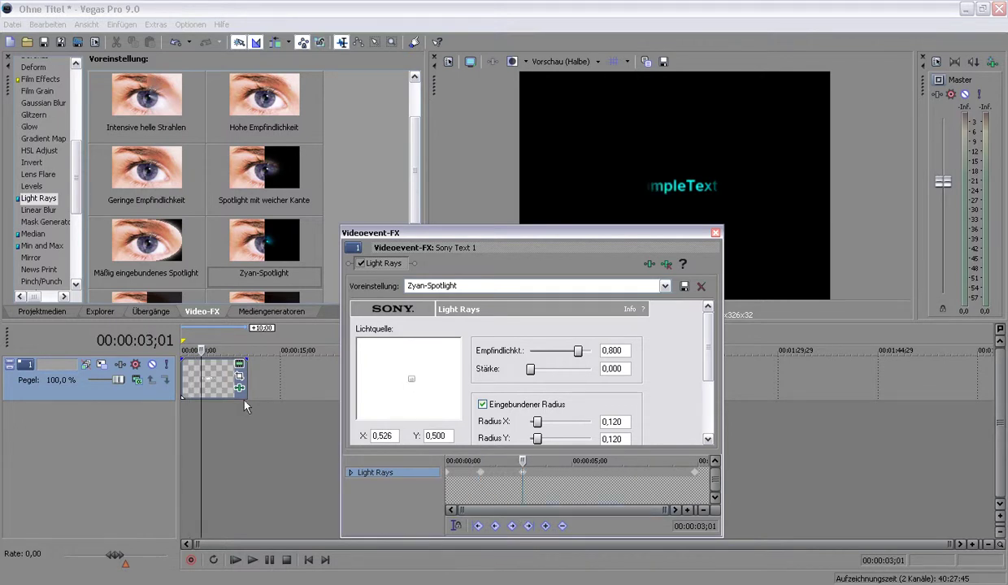
# Play the clip from the beginning to preview the spotlight pausing on the text, and return to about 00:00:03;04
pyautogui.click(185, 395)
pyautogui.press('space')
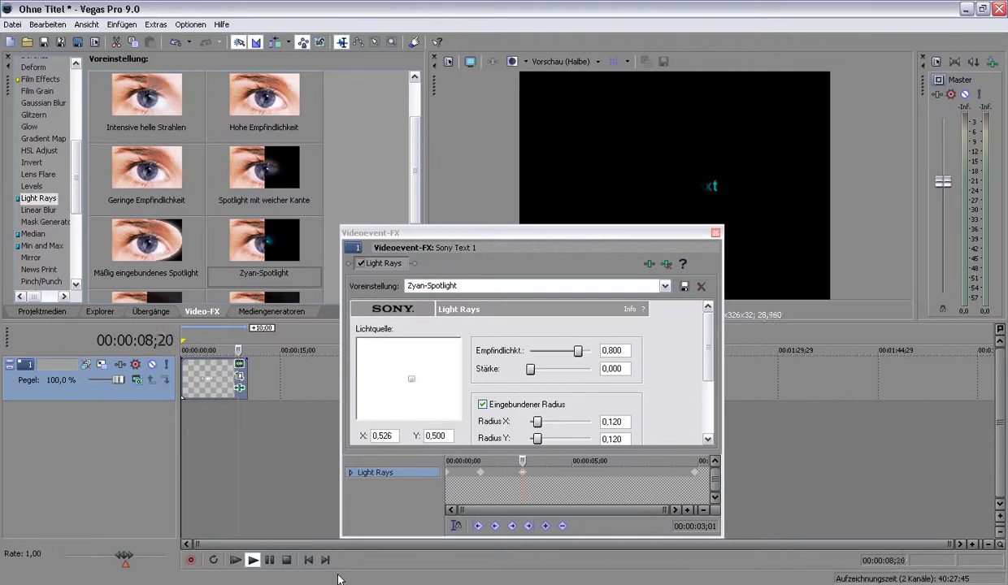
pyautogui.click(201, 439)
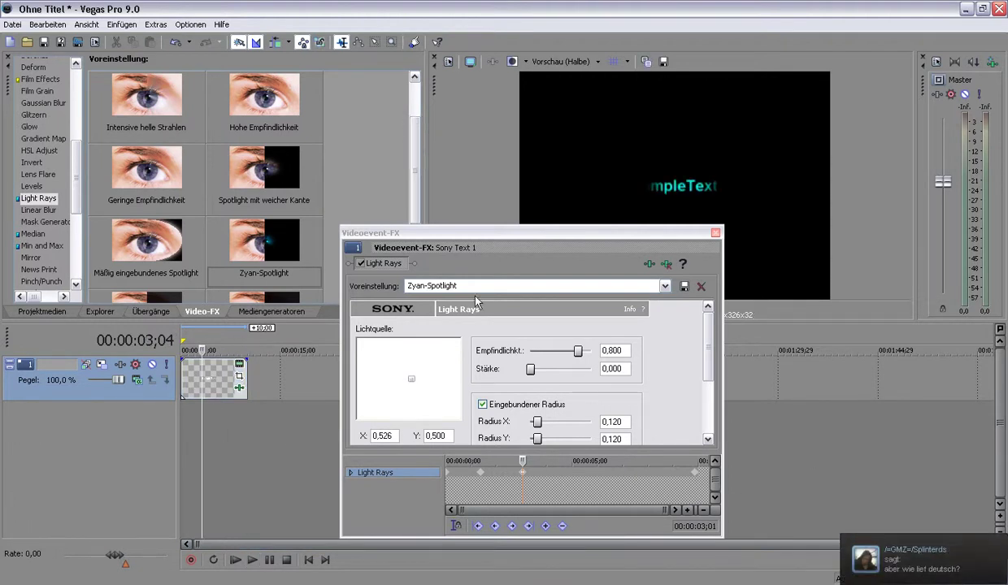
# Browse the remaining Light Rays presets and the presets of the Median, Mask Generator and Glow effects
pyautogui.scroll(-2, 403, 179)
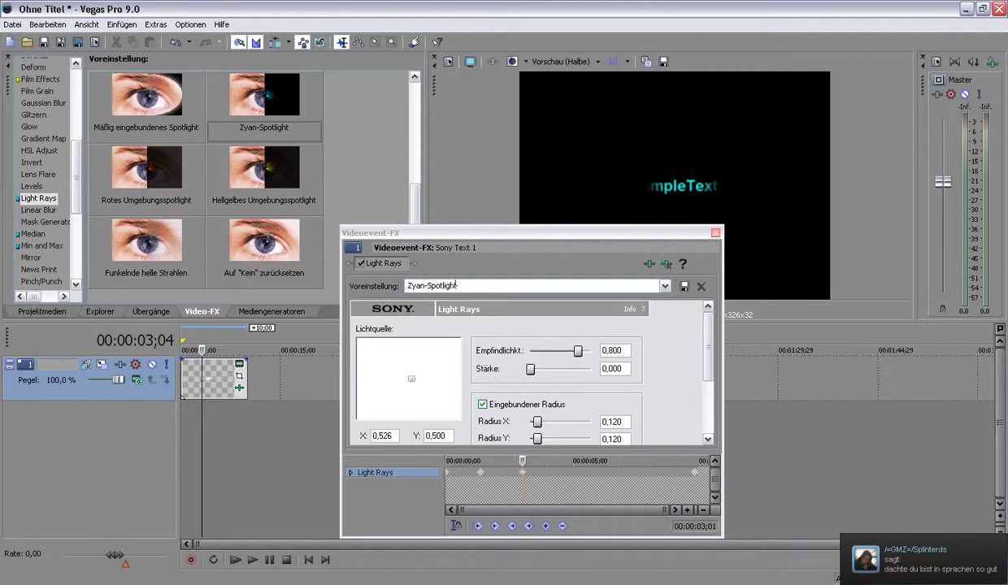
pyautogui.click(150, 168)
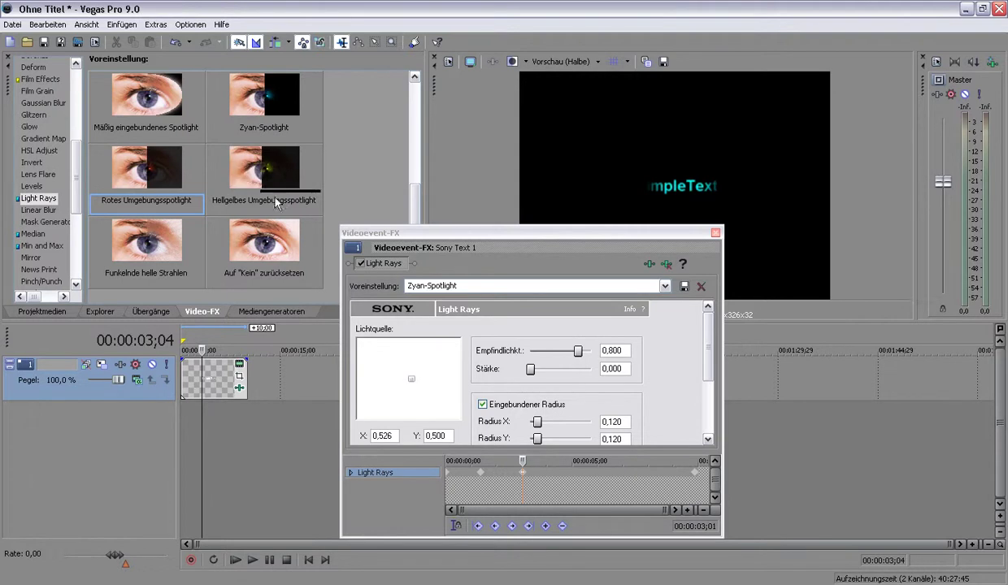
pyautogui.click(33, 233)
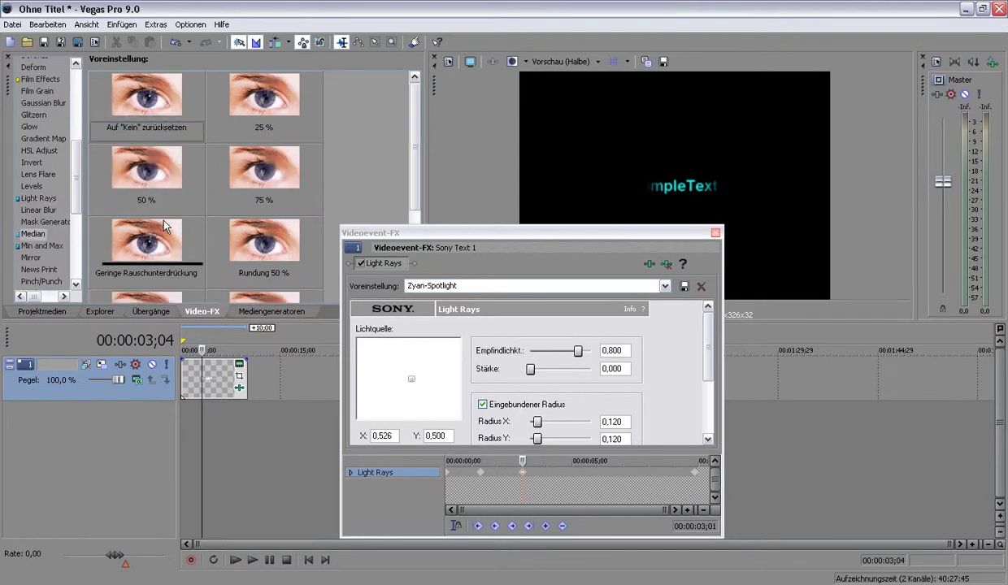
pyautogui.click(37, 221)
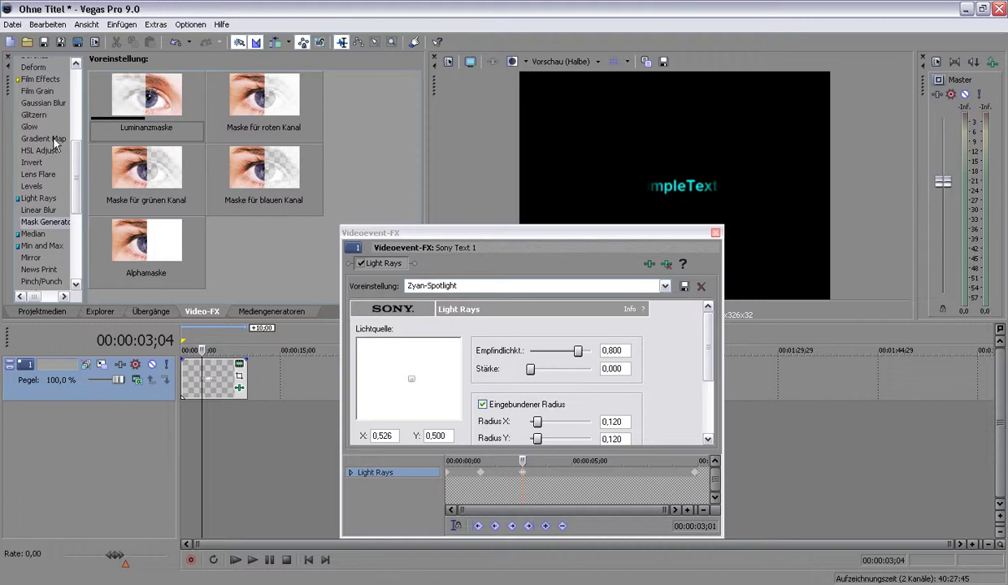
pyautogui.click(29, 126)
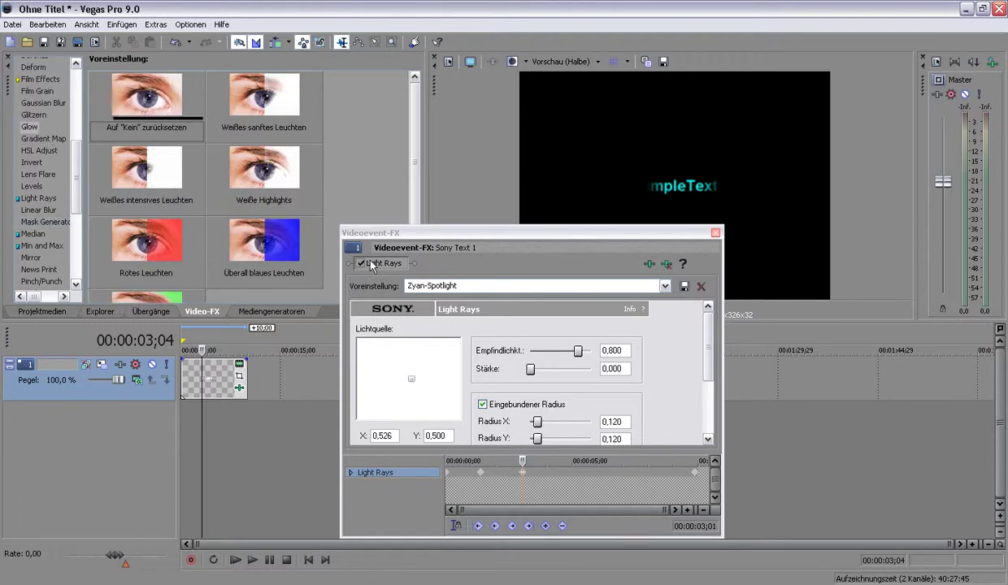